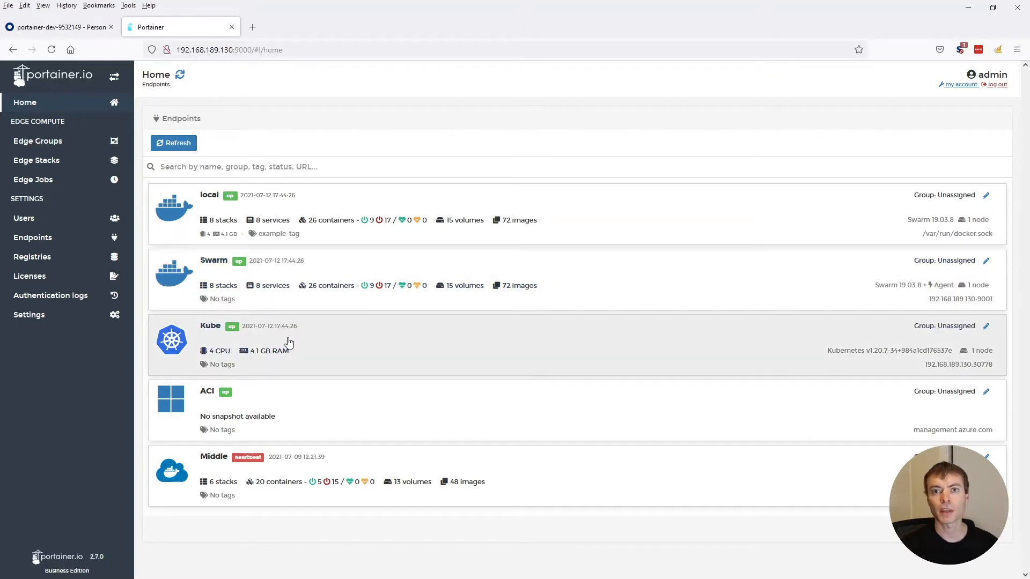
# Review the existing teams and the users and teams that have access to the Swarm endpoint
pyautogui.click(34, 220)
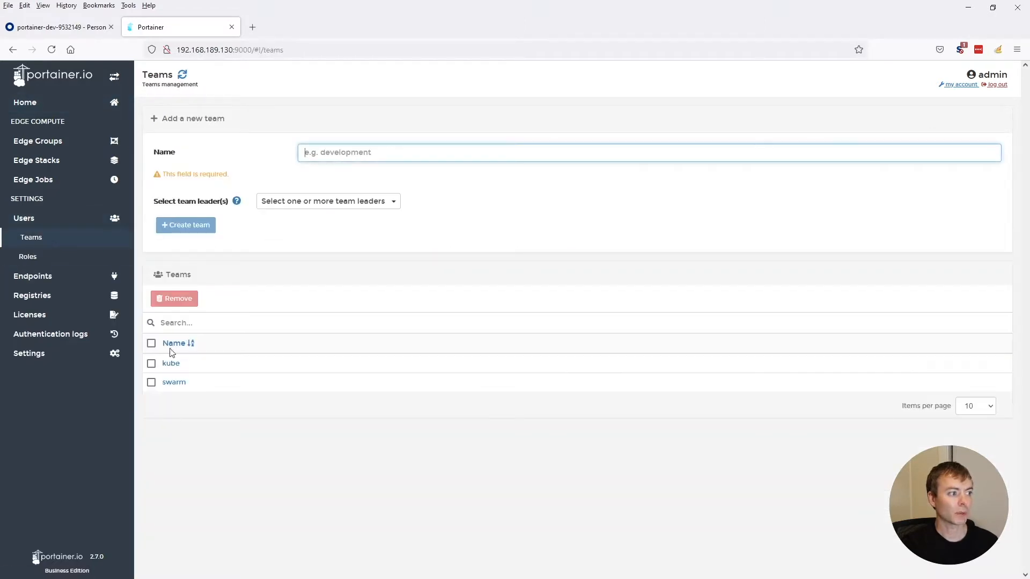
pyautogui.click(33, 276)
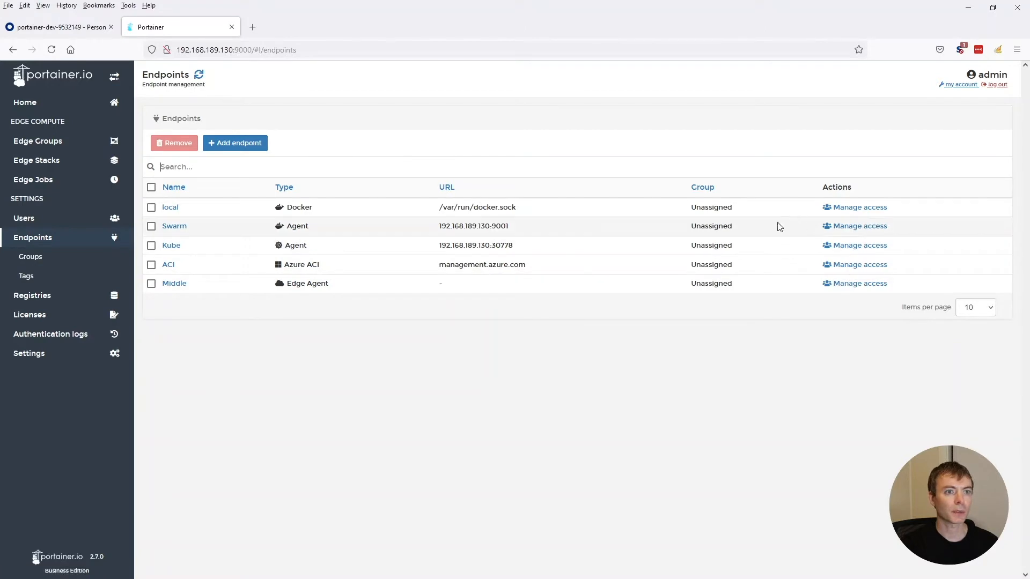
pyautogui.click(853, 226)
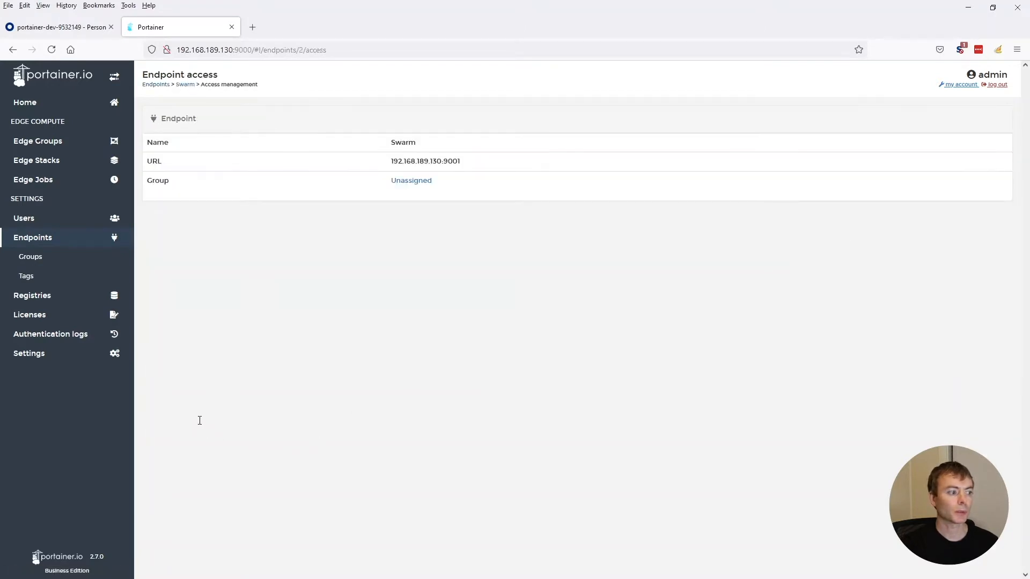
pyautogui.scroll(-2, 212, 431)
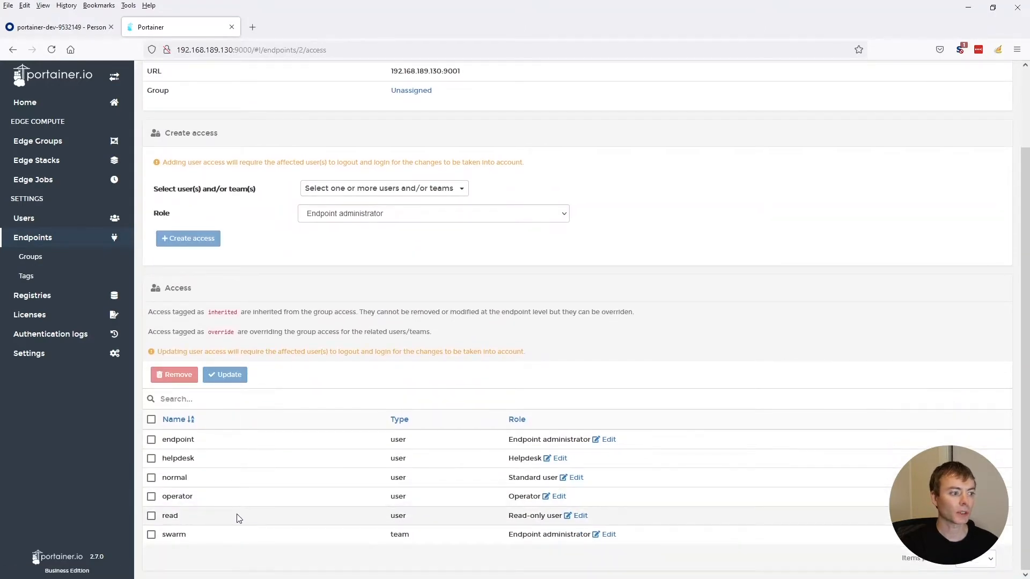
pyautogui.moveTo(204, 535); pyautogui.dragTo(159, 534)
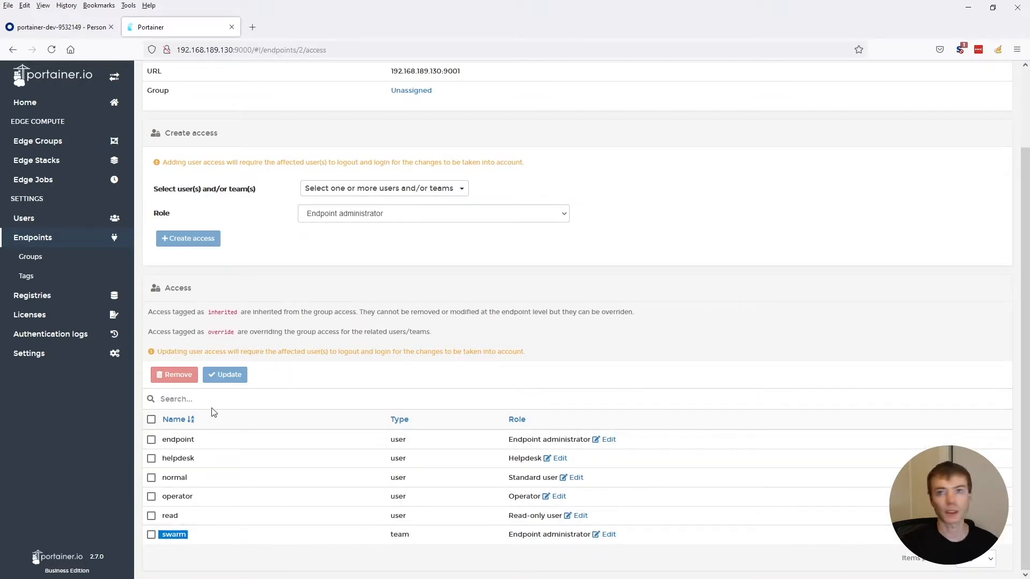
# Open the authentication settings and review the custom OAuth provider configuration
pyautogui.click(24, 354)
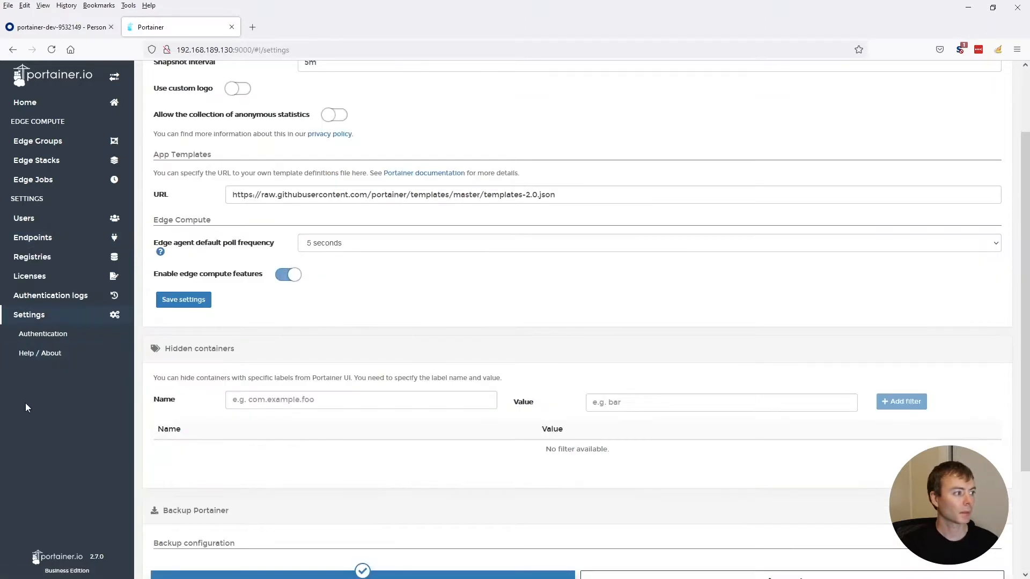
pyautogui.click(45, 337)
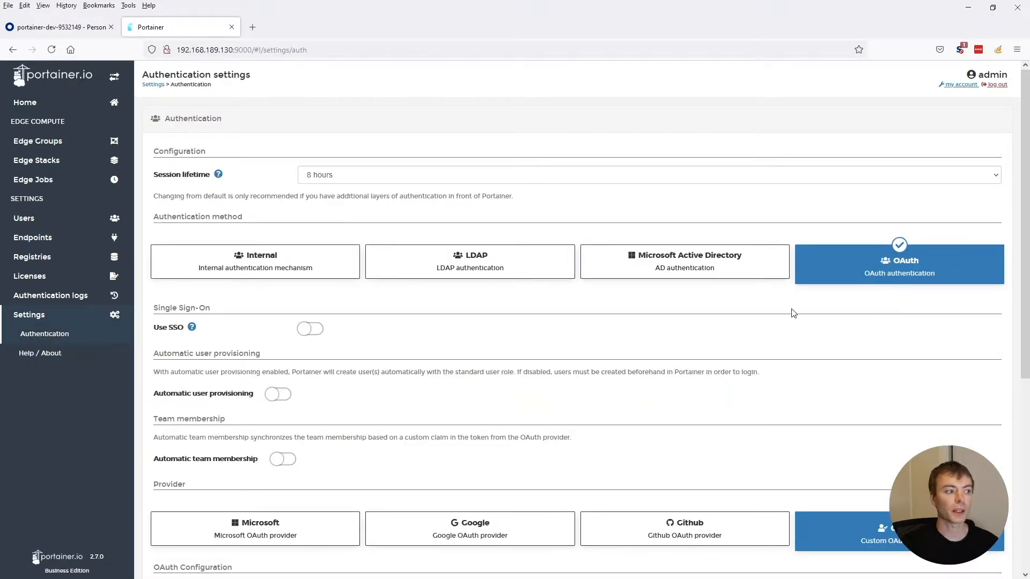
pyautogui.scroll(-5, 578, 307)
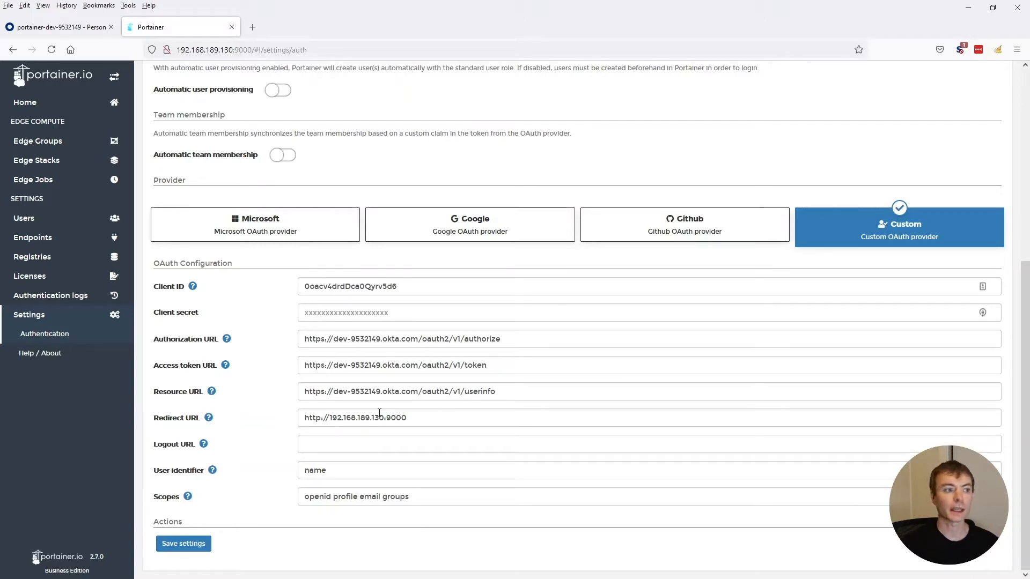
pyautogui.scroll(3, 379, 413)
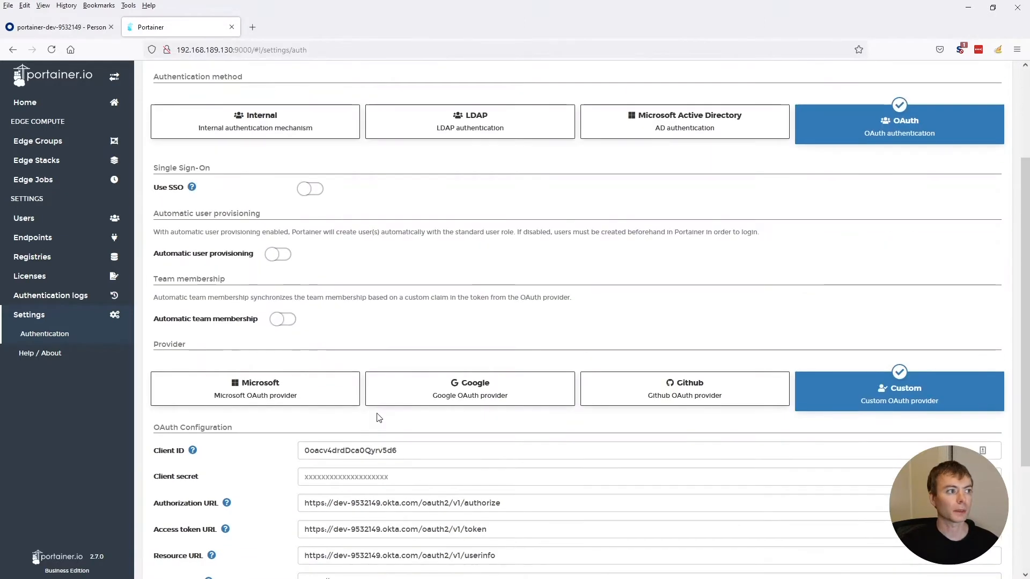
# Enable automatic team membership for OAuth and set the claim name to groups
pyautogui.click(282, 320)
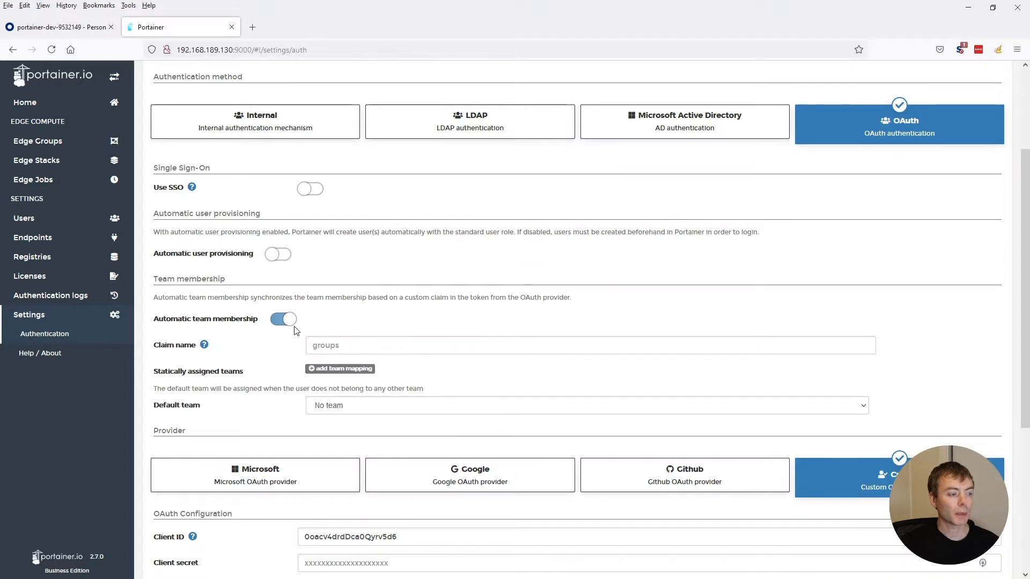
pyautogui.click(332, 344)
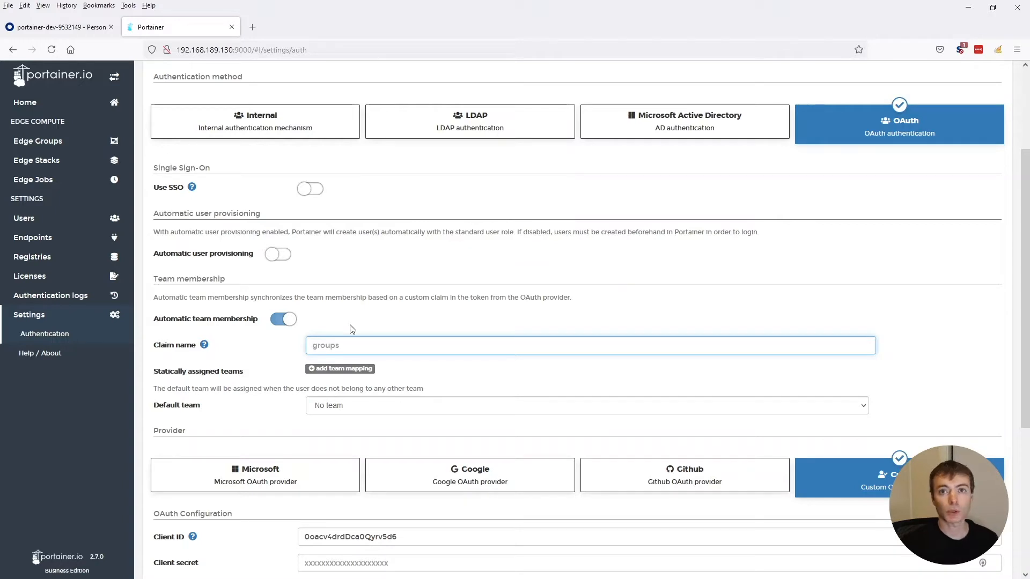
pyautogui.write('group')
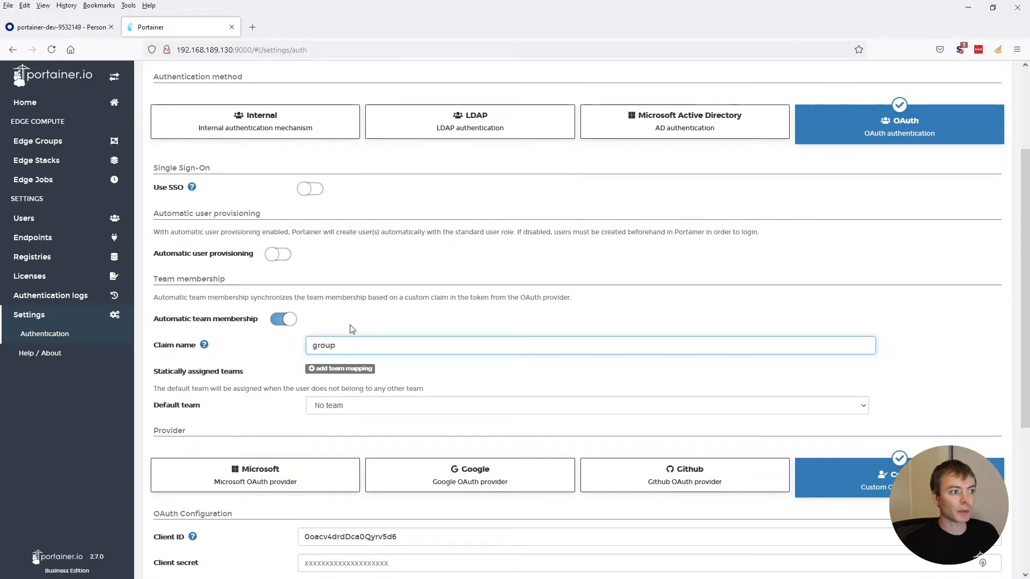
pyautogui.write('s')
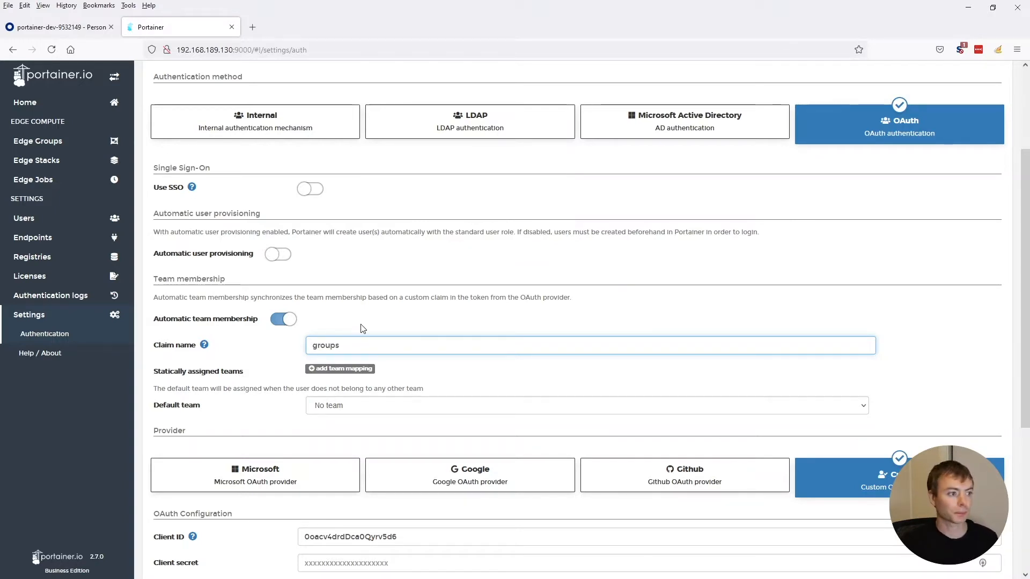
pyautogui.click(363, 329)
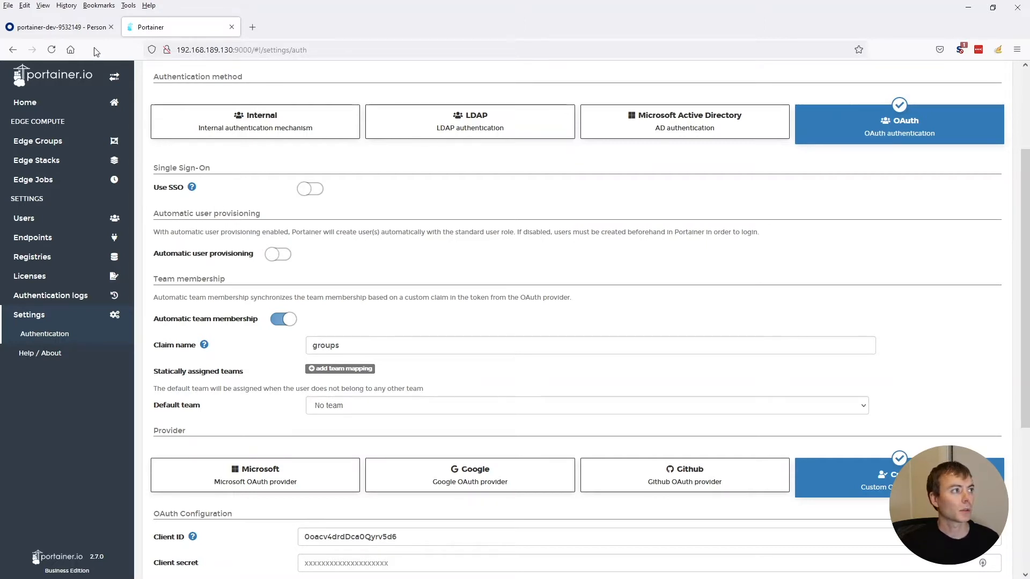
# Check the user's groups in Okta, and in Portainer add a team mapping from claim value Devs to team kube
pyautogui.click(80, 28)
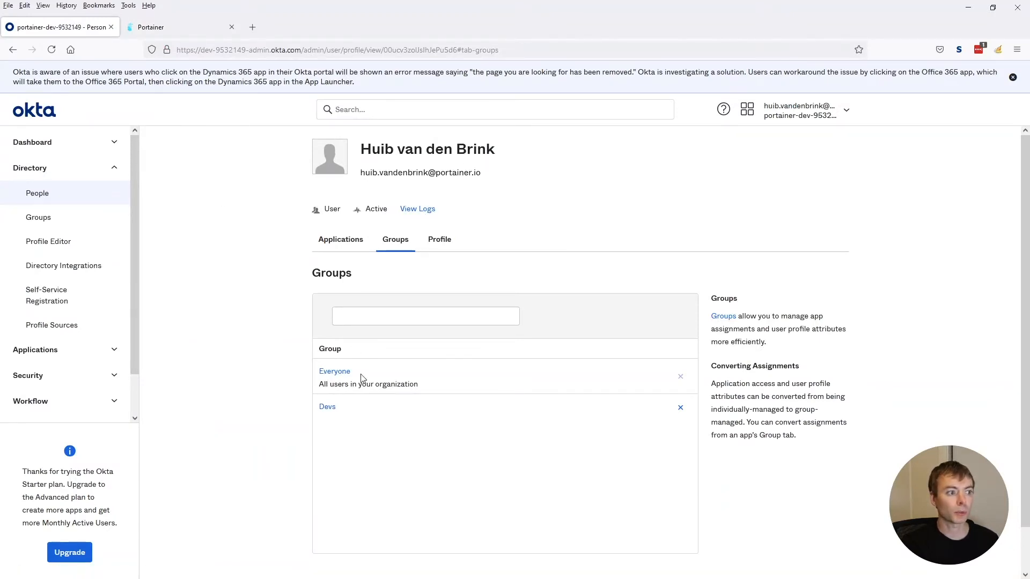
pyautogui.click(174, 24)
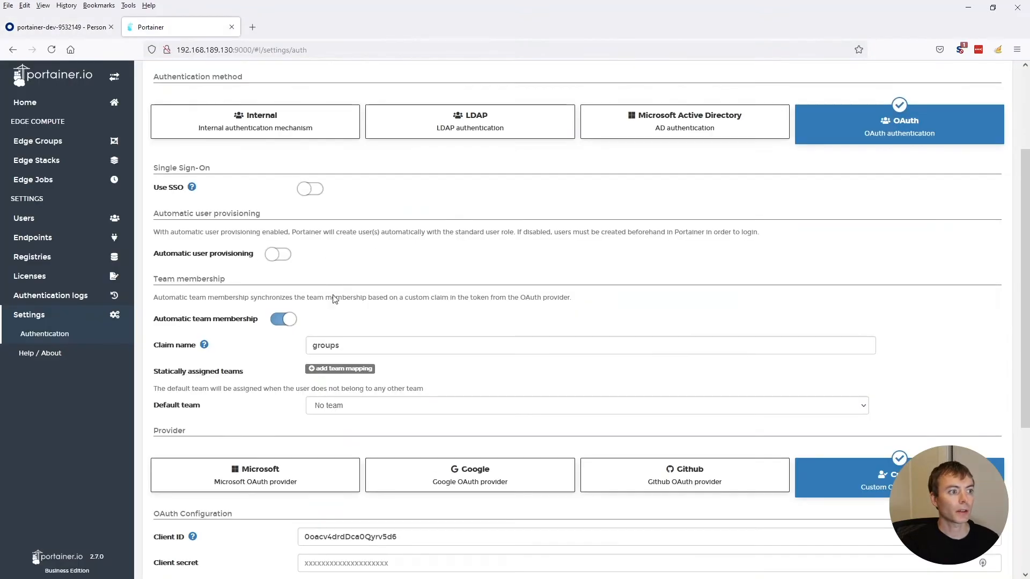
pyautogui.click(359, 370)
pyautogui.click(504, 387)
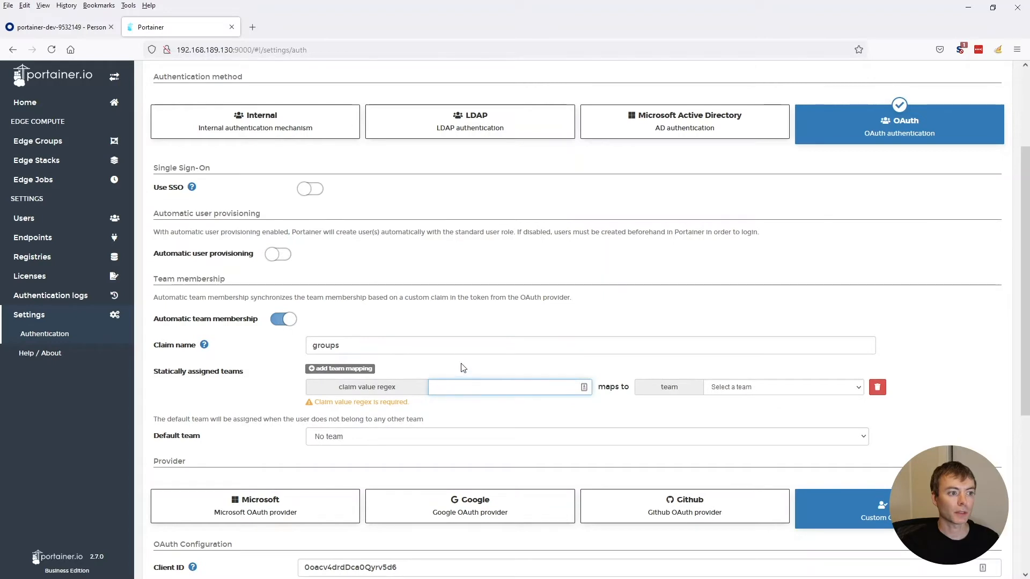
pyautogui.write('Devs')
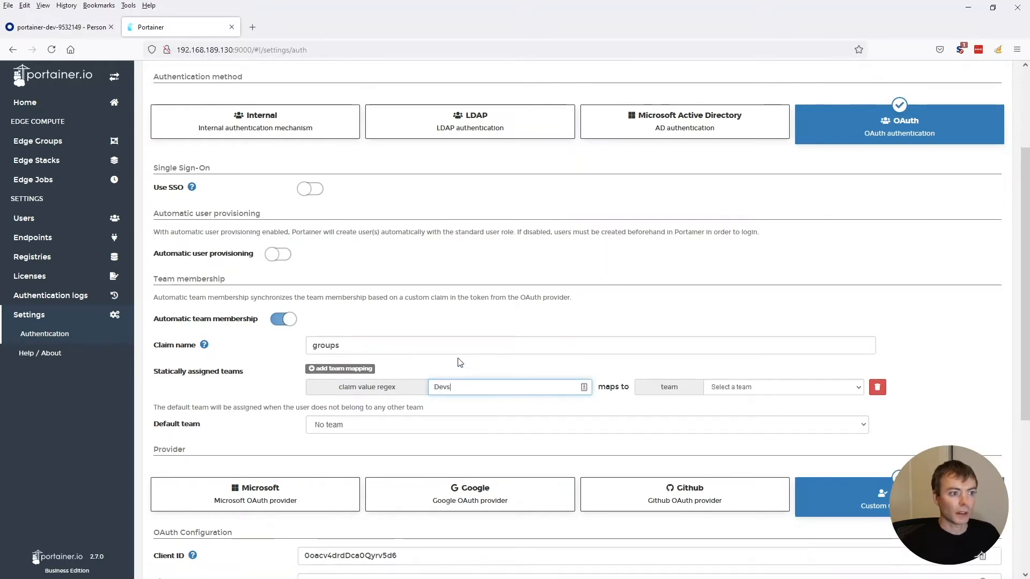
pyautogui.click(793, 389)
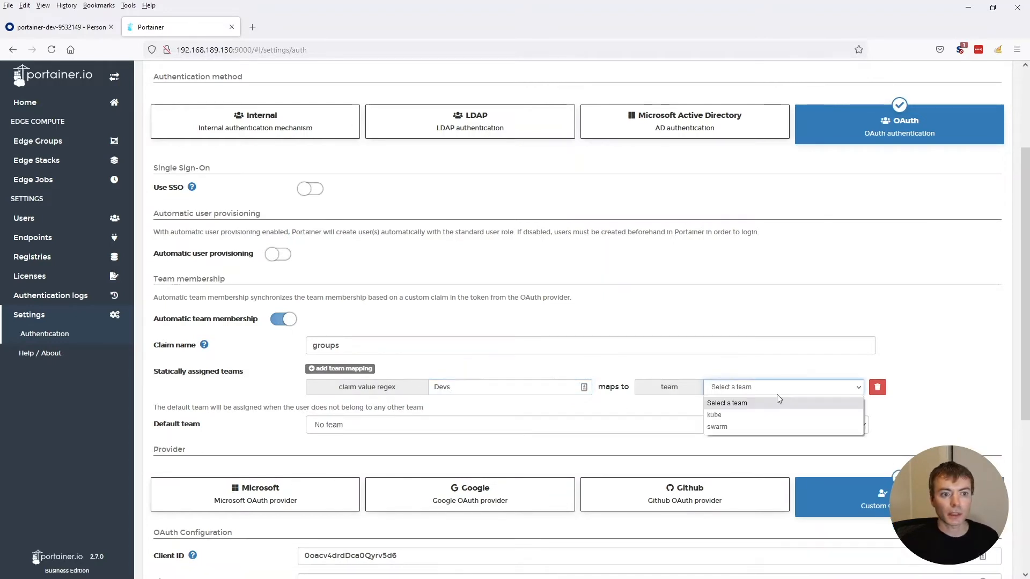
pyautogui.click(722, 416)
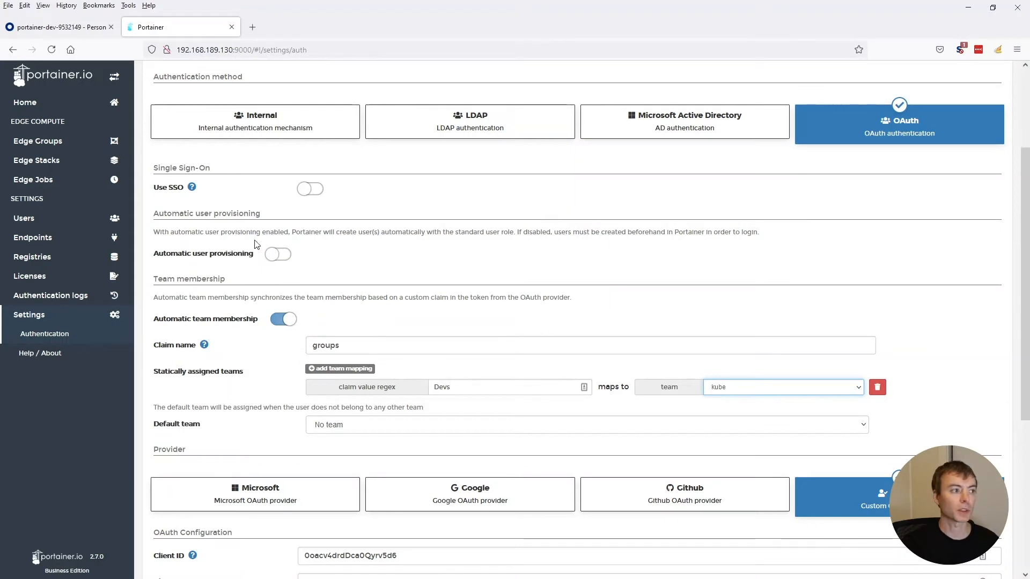
# Enable automatic user provisioning and save the authentication settings
pyautogui.click(272, 256)
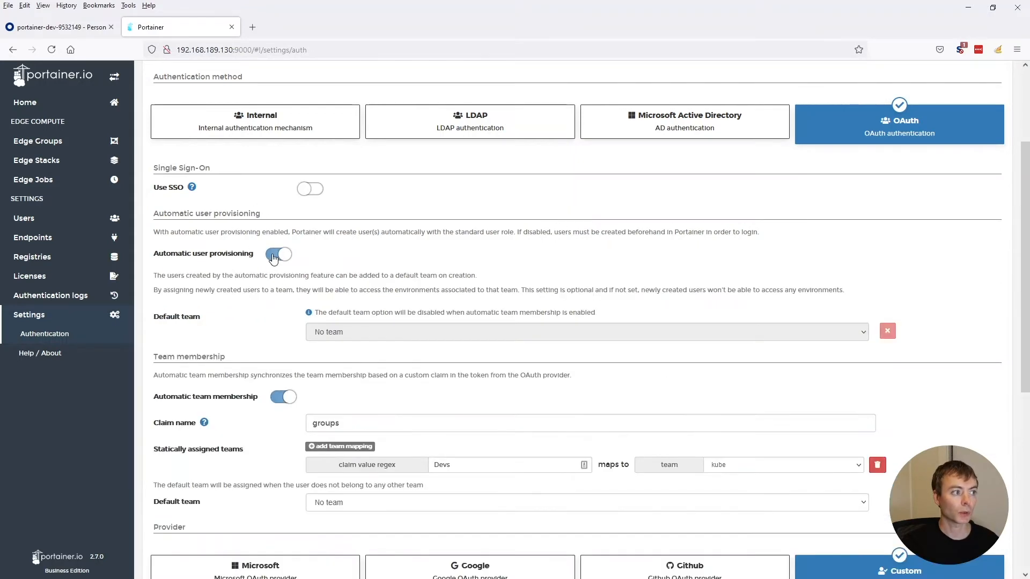
pyautogui.scroll(-2, 300, 290)
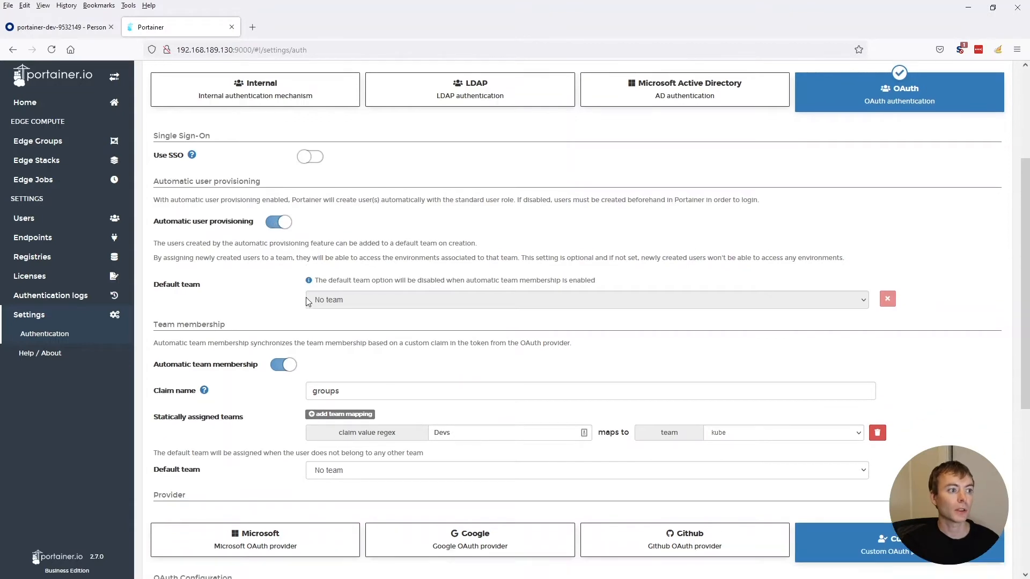
pyautogui.scroll(-3, 303, 301)
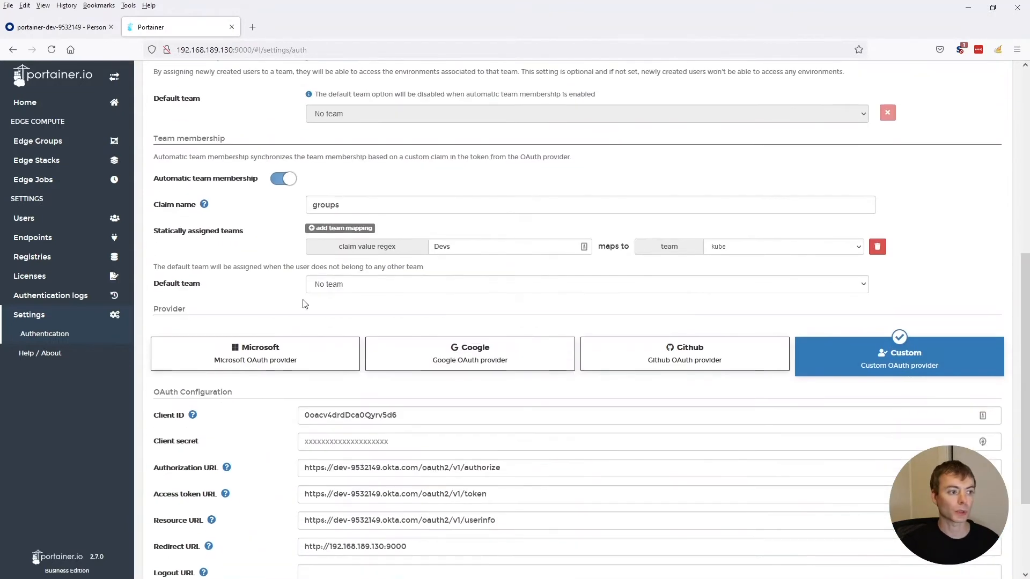
pyautogui.scroll(-3, 248, 373)
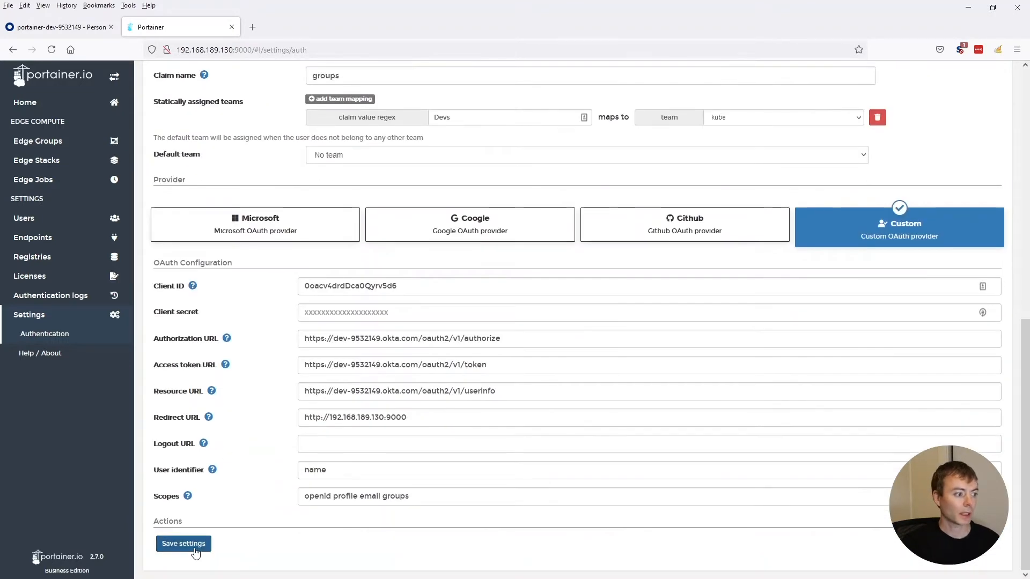
pyautogui.click(160, 544)
# Log out of the admin account and log in with OAuth, verifying the Okta account password
pyautogui.scroll(5, 647, 309)
pyautogui.scroll(4, 646, 309)
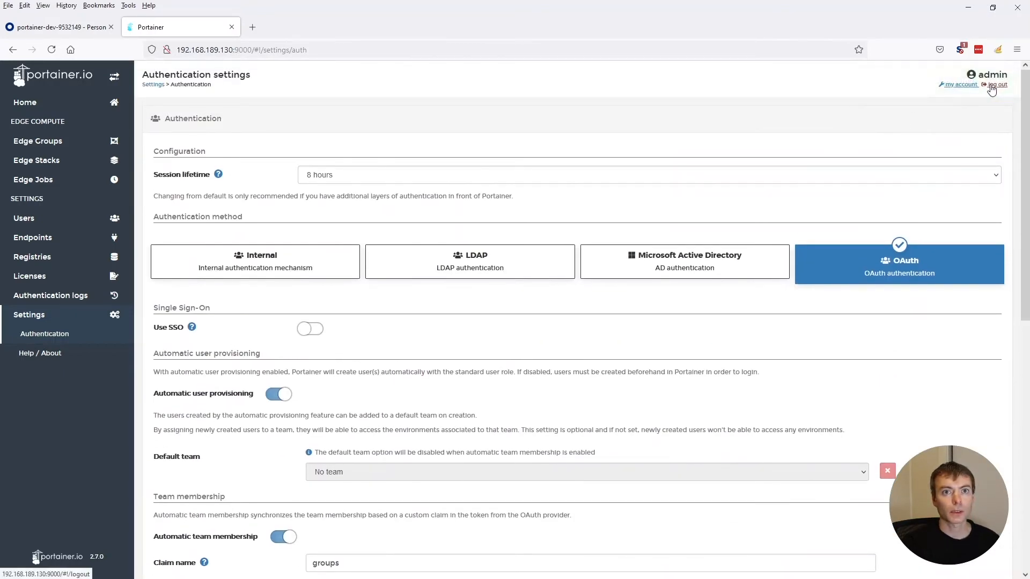
pyautogui.click(992, 86)
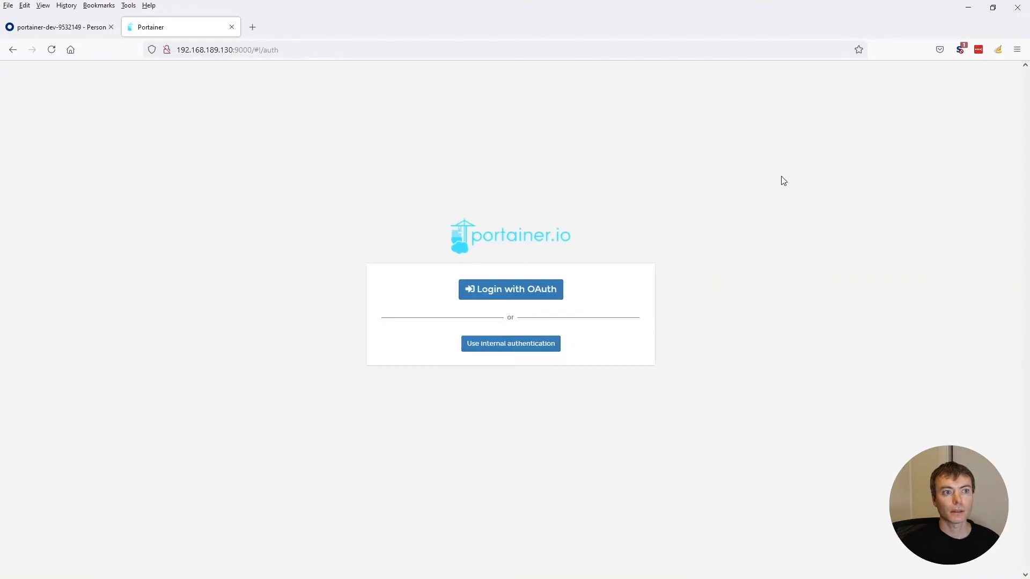
pyautogui.click(494, 290)
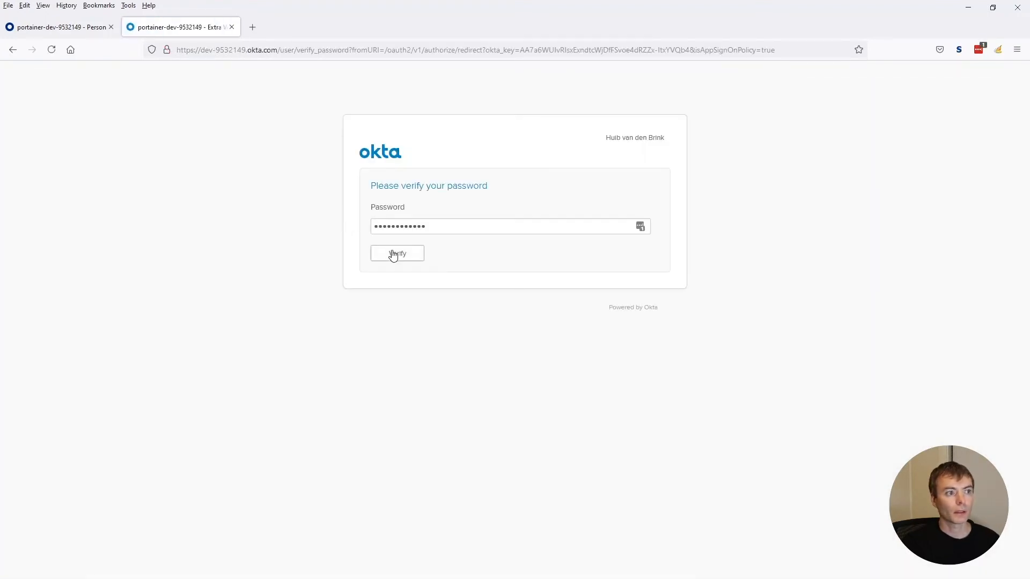
pyautogui.click(396, 253)
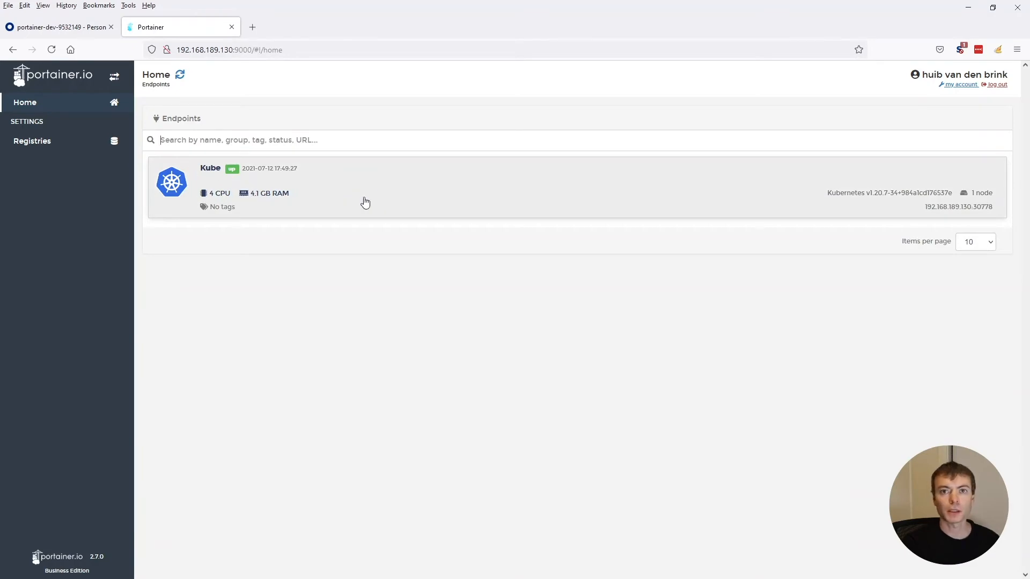
# Log out of Portainer, switch to Okta and remove the user from the Devs group
pyautogui.click(997, 86)
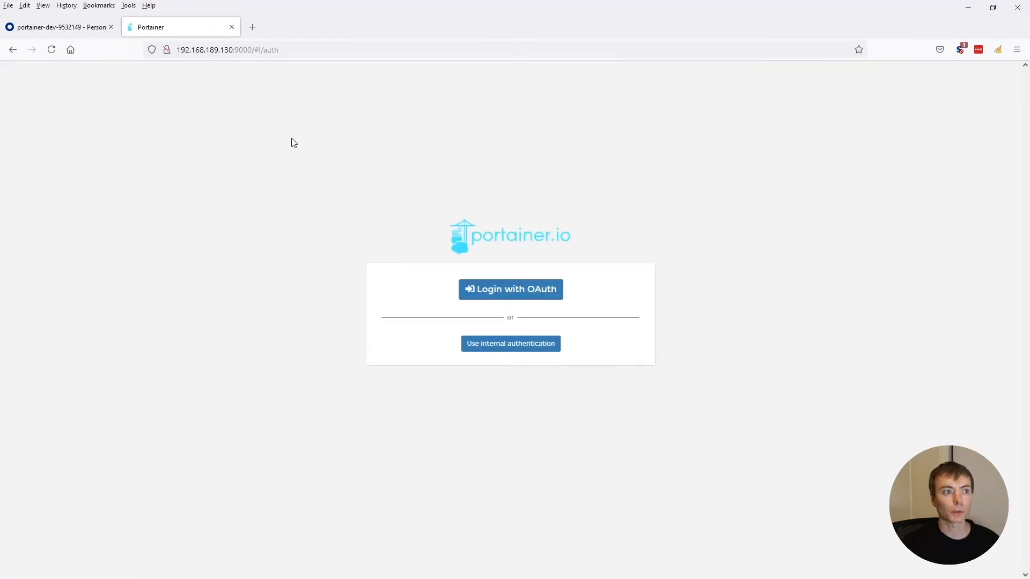
pyautogui.click(54, 29)
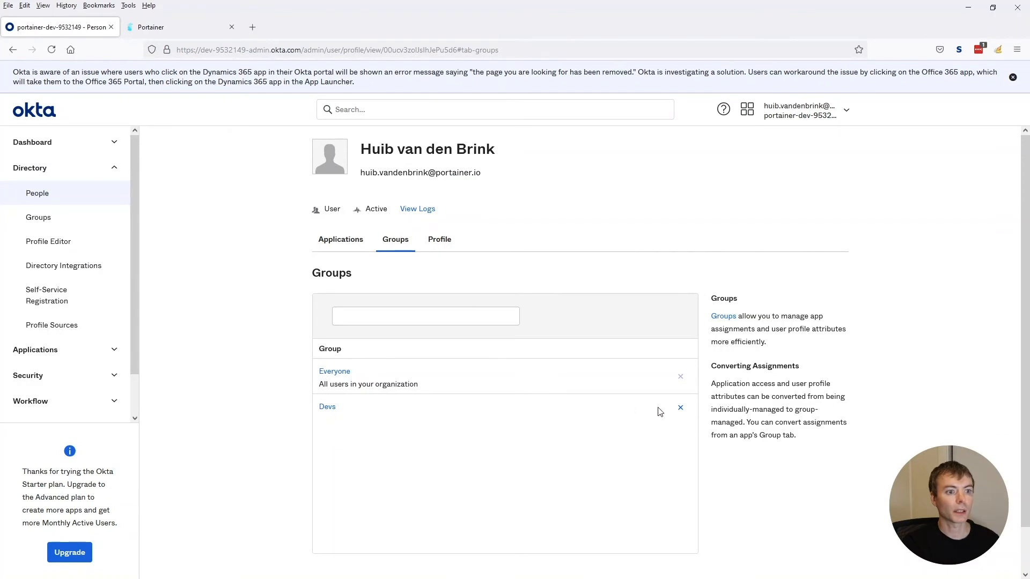
pyautogui.click(680, 409)
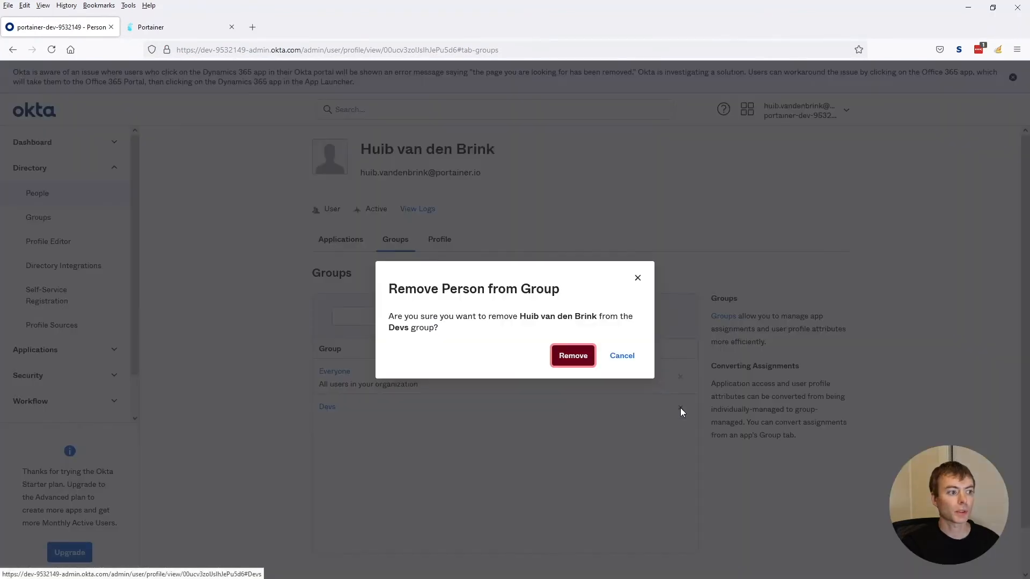
pyautogui.click(573, 357)
# Add the user to the Product group in Okta
pyautogui.click(391, 314)
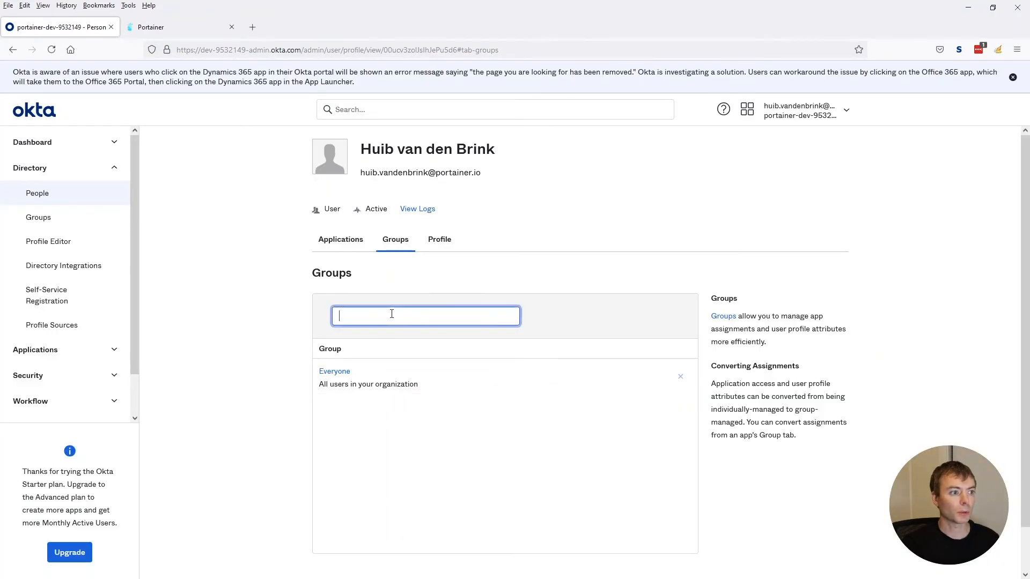
pyautogui.write('Product')
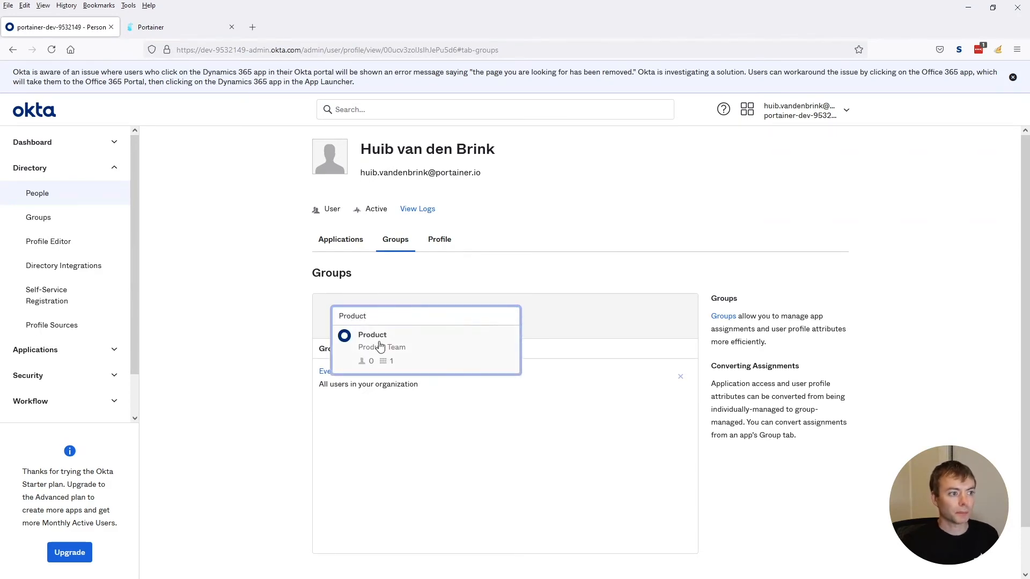
pyautogui.click(379, 346)
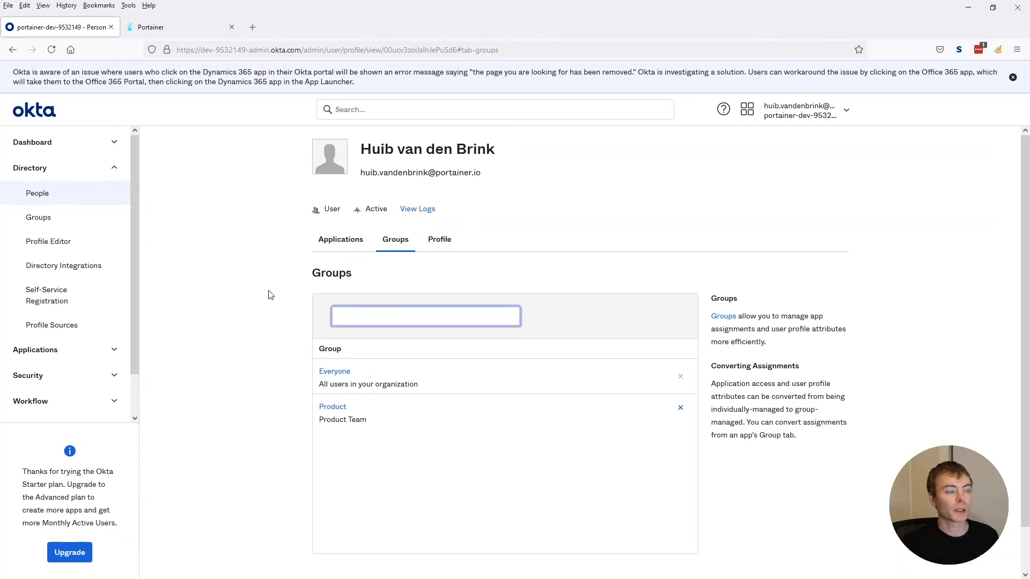
# Switch to Portainer, log in with OAuth to check the user's environment access, and log out again
pyautogui.click(191, 30)
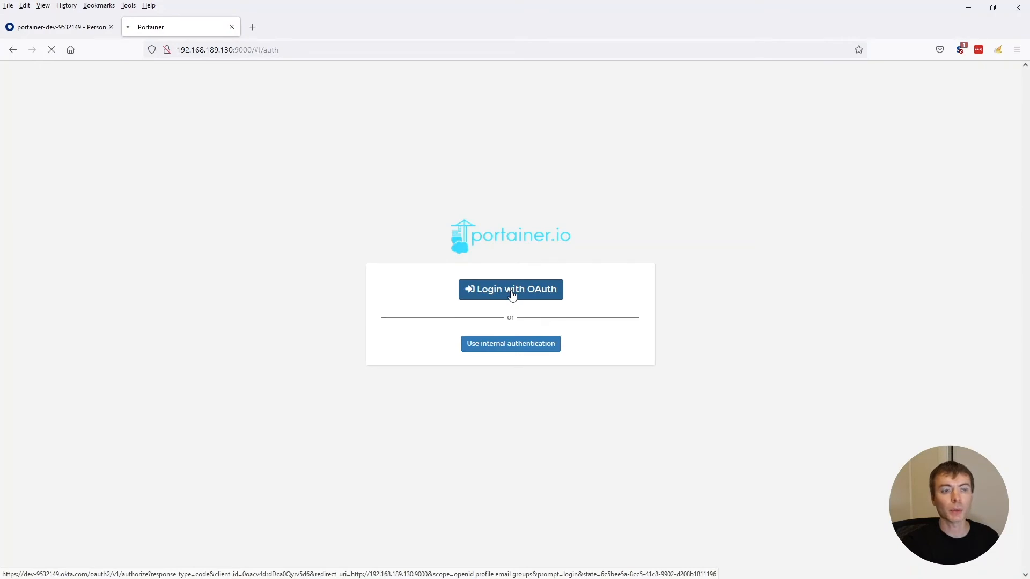
pyautogui.click(513, 294)
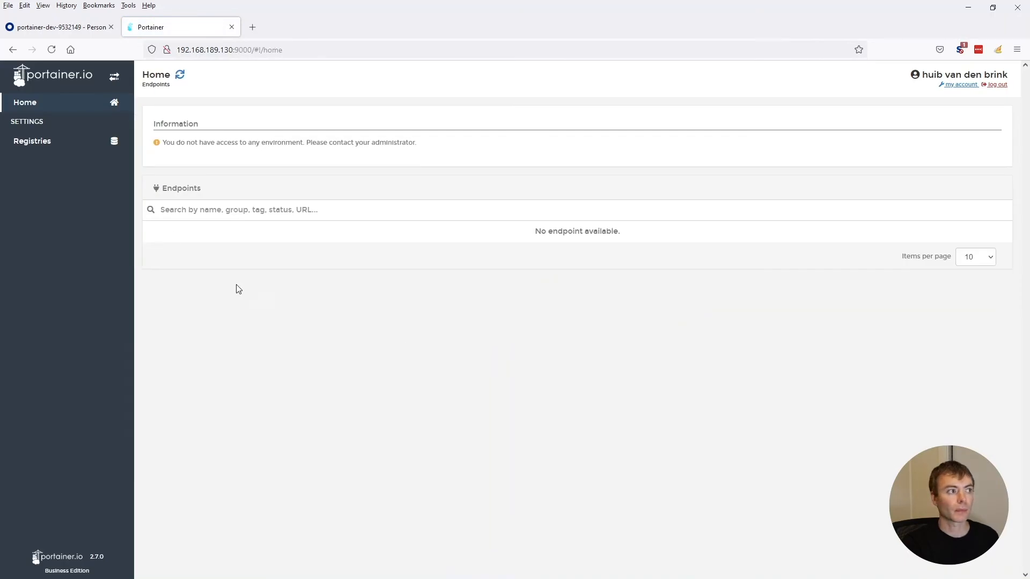
pyautogui.click(988, 85)
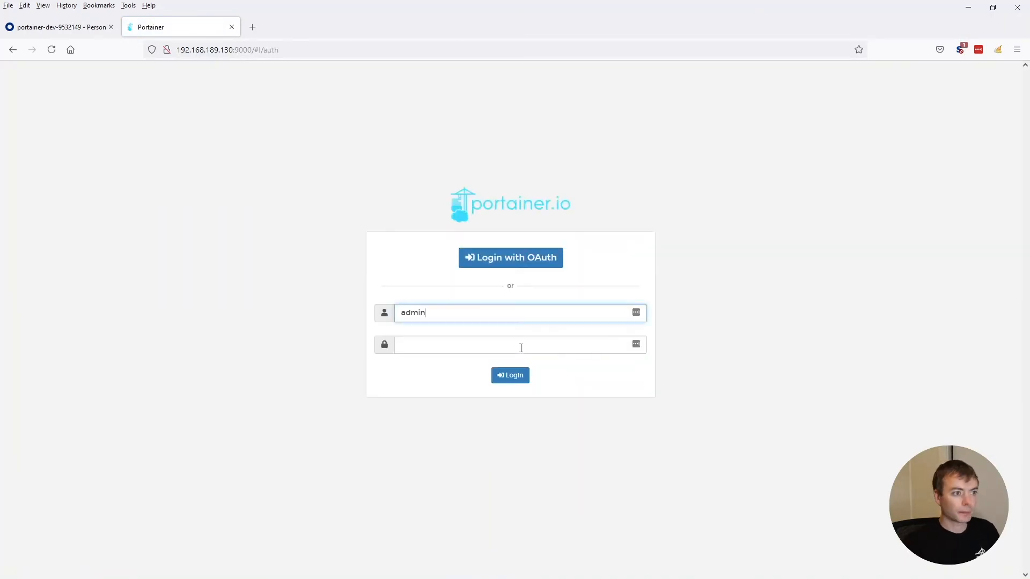
# Log in to Portainer through internal authentication as admin, entering the account password
pyautogui.click(521, 348)
pyautogui.write('•••')
pyautogui.press('Return')
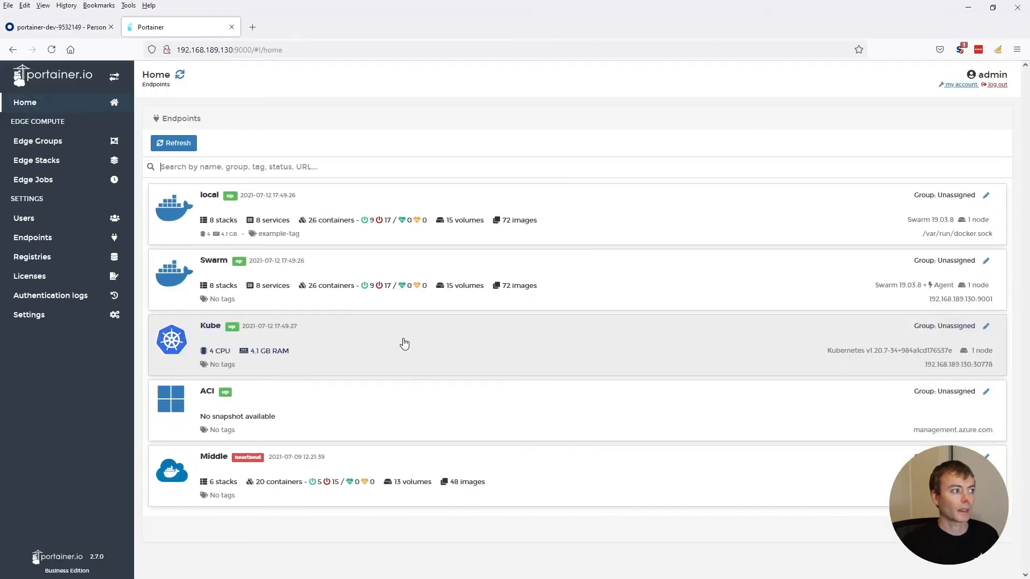
# In the authentication settings, add a statically assigned team mapping with the claim value regex Product
pyautogui.click(56, 318)
pyautogui.click(43, 334)
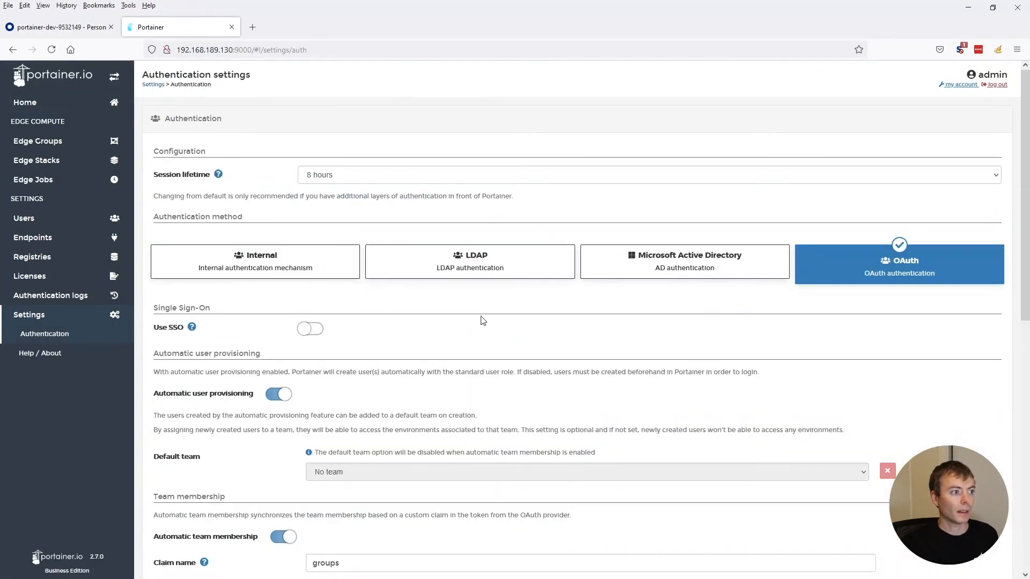
pyautogui.scroll(-3, 481, 322)
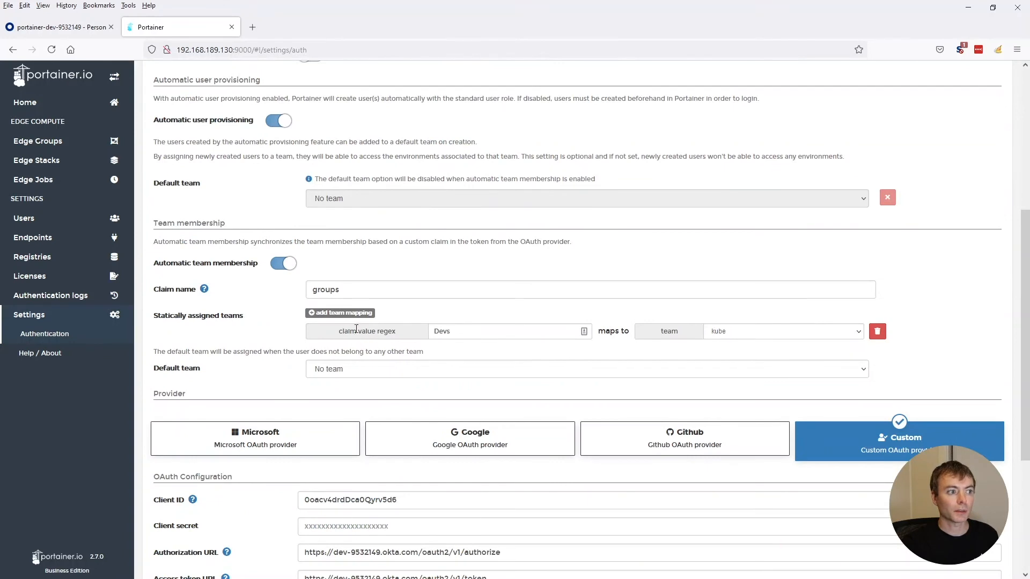
pyautogui.click(351, 315)
pyautogui.click(465, 354)
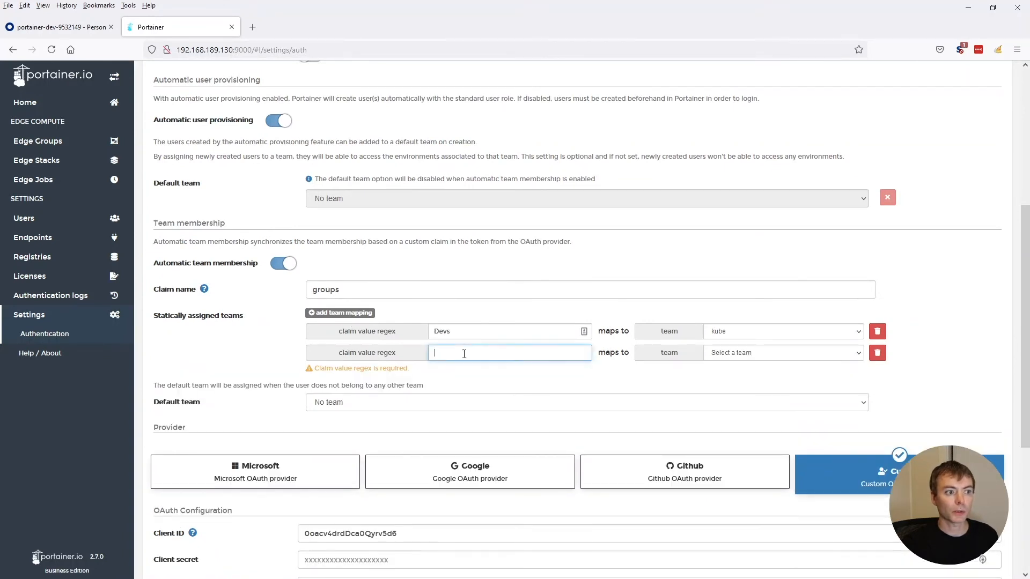
pyautogui.write('Produ')
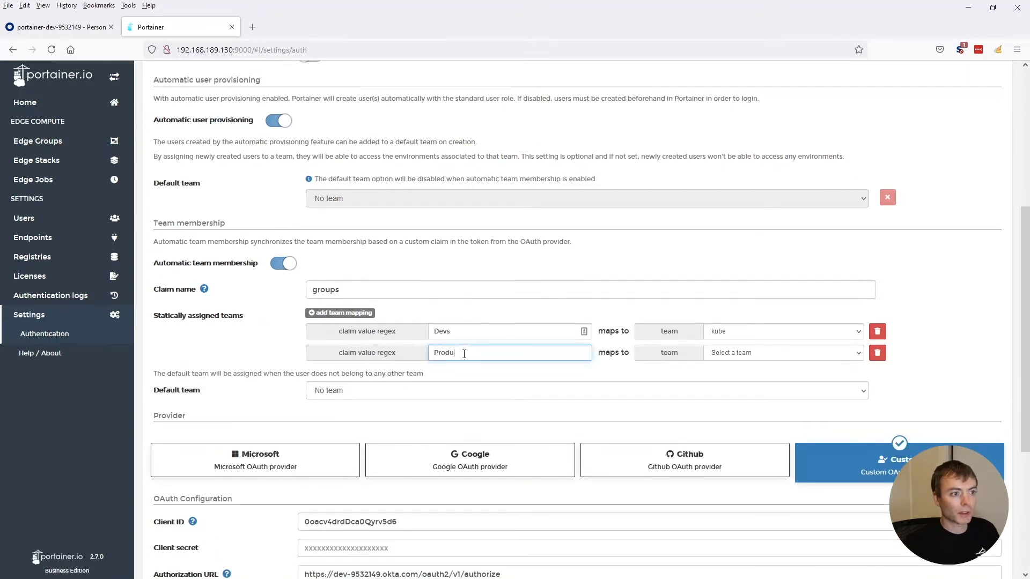
pyautogui.write('ct')
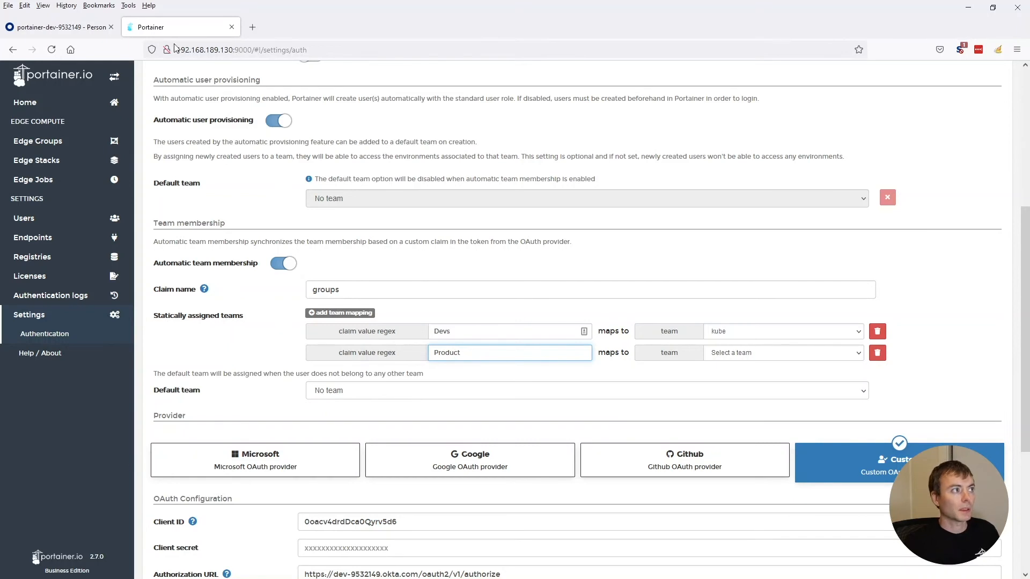
# Check the group name in Okta, map the Product claim value to the swarm team in Portainer, and save the settings
pyautogui.click(71, 30)
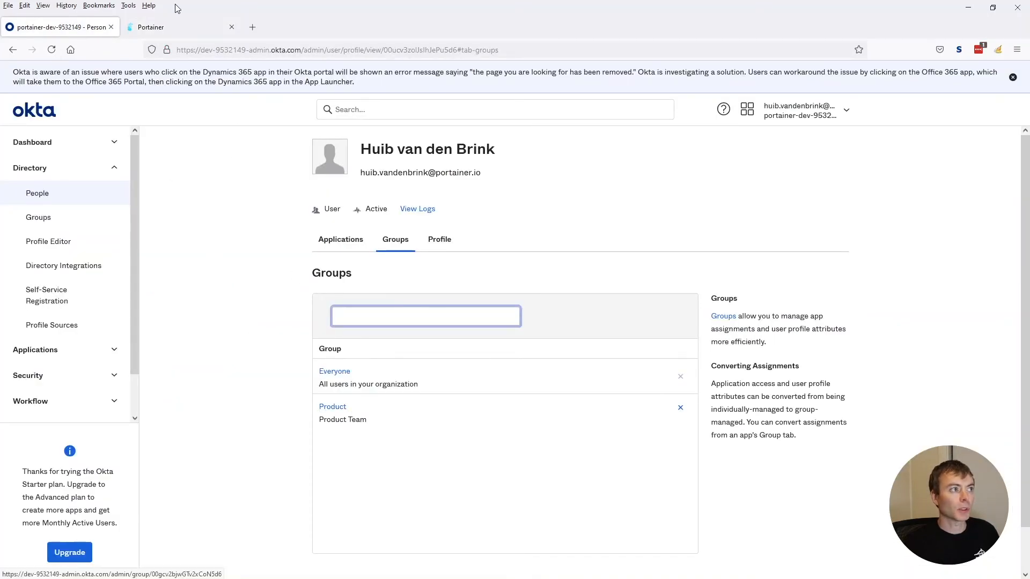
pyautogui.click(215, 26)
pyautogui.click(730, 355)
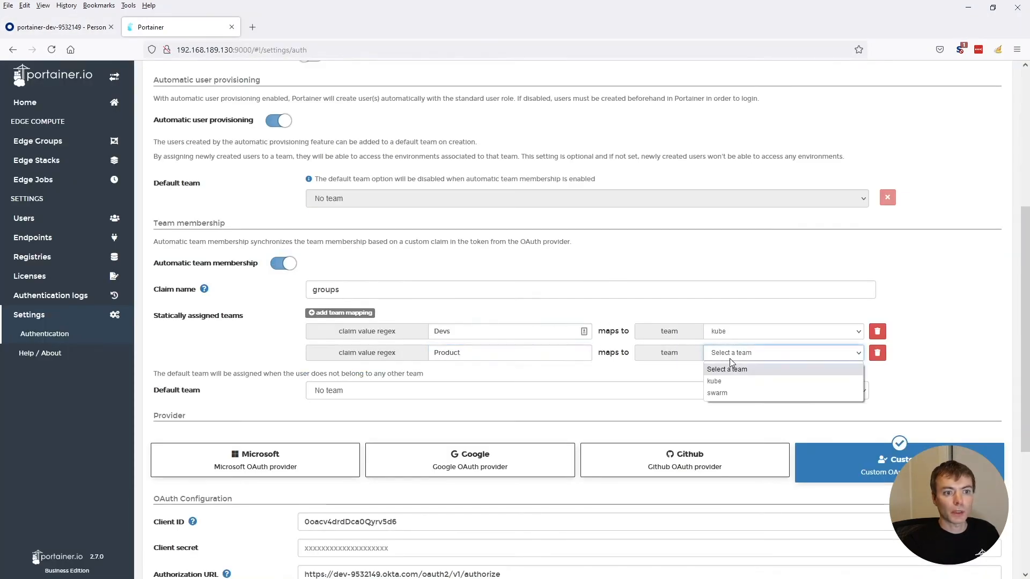
pyautogui.click(721, 393)
pyautogui.scroll(-4, 214, 472)
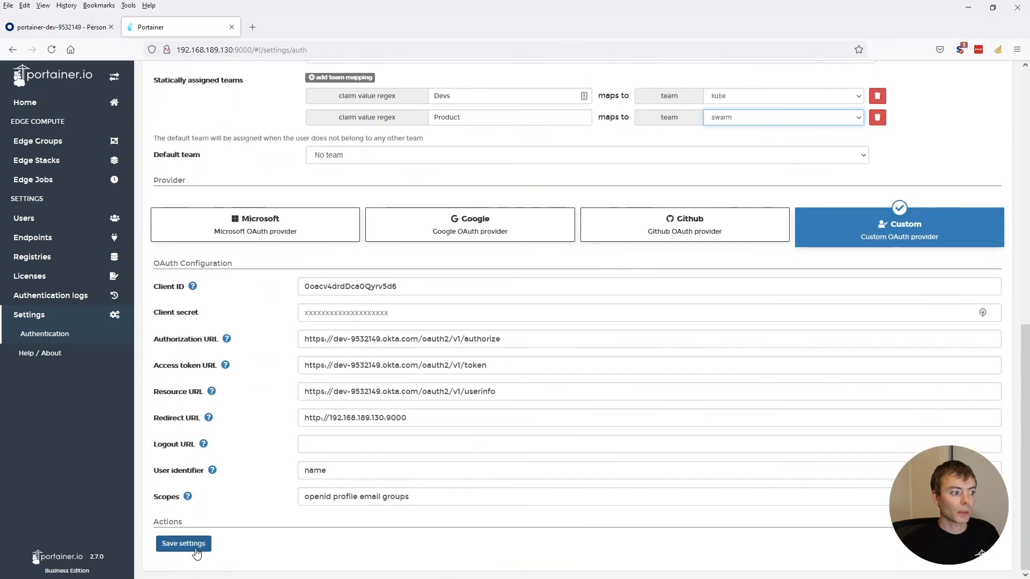
pyautogui.click(199, 548)
# Log out of the admin account and log in with OAuth again, submitting the Okta password verification
pyautogui.scroll(4, 940, 245)
pyautogui.scroll(3, 939, 245)
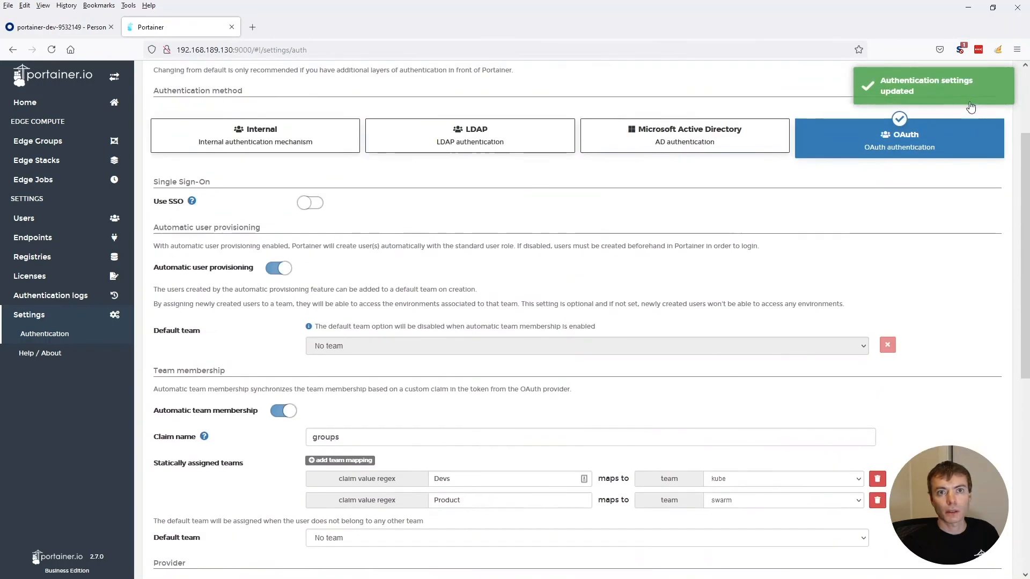
pyautogui.scroll(2, 983, 100)
pyautogui.scroll(1, 983, 101)
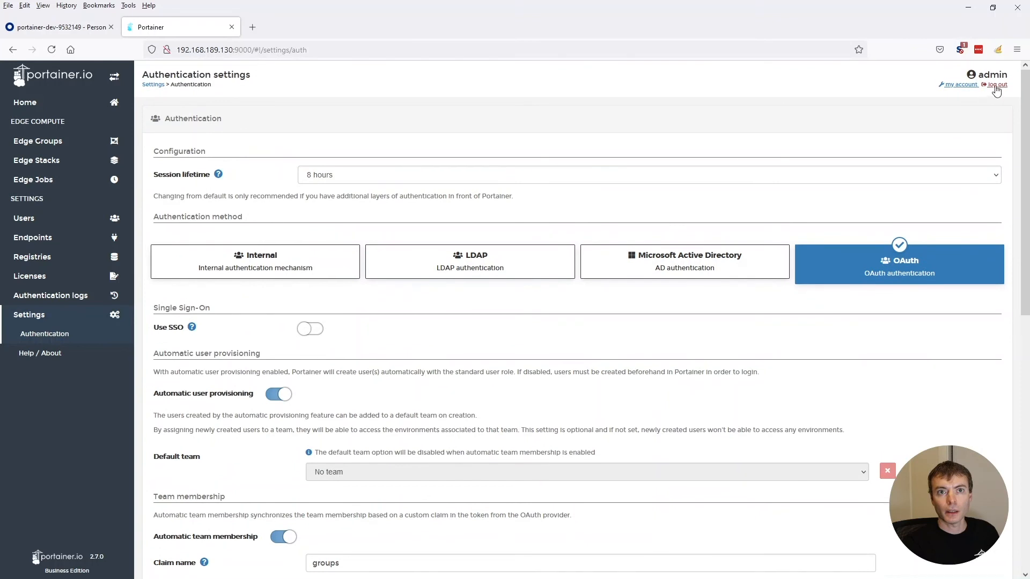
pyautogui.click(994, 84)
pyautogui.click(509, 290)
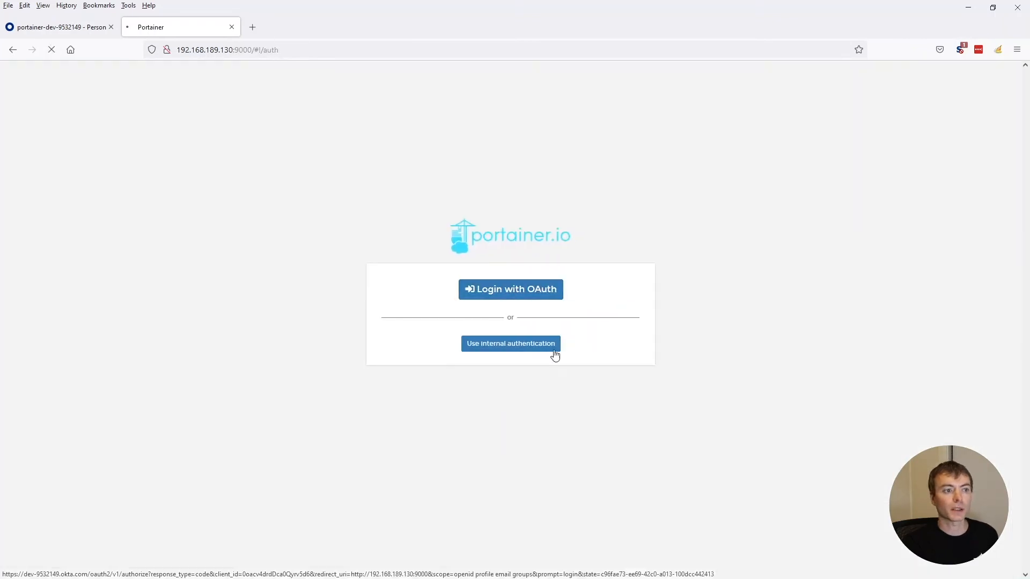
pyautogui.click(395, 258)
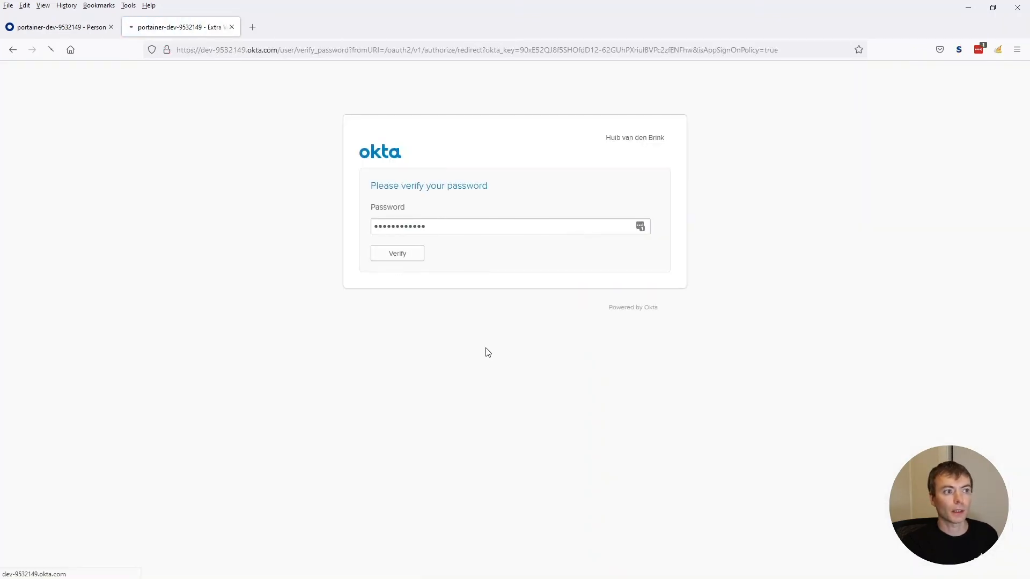